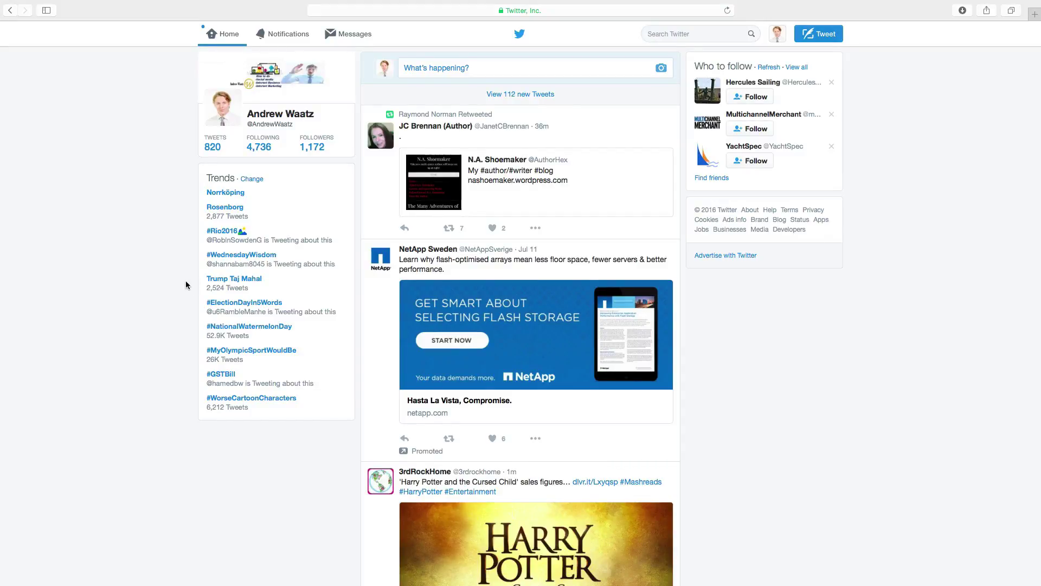
Open your profile from the account menu, enter edit mode, and show the profile-photo options.
left_click(778, 35)
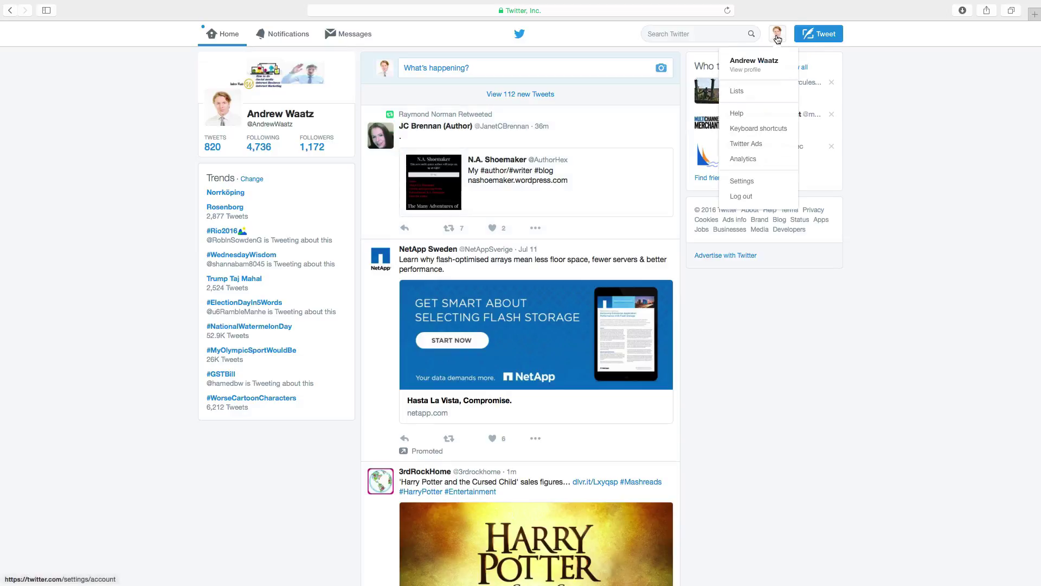
left_click(749, 70)
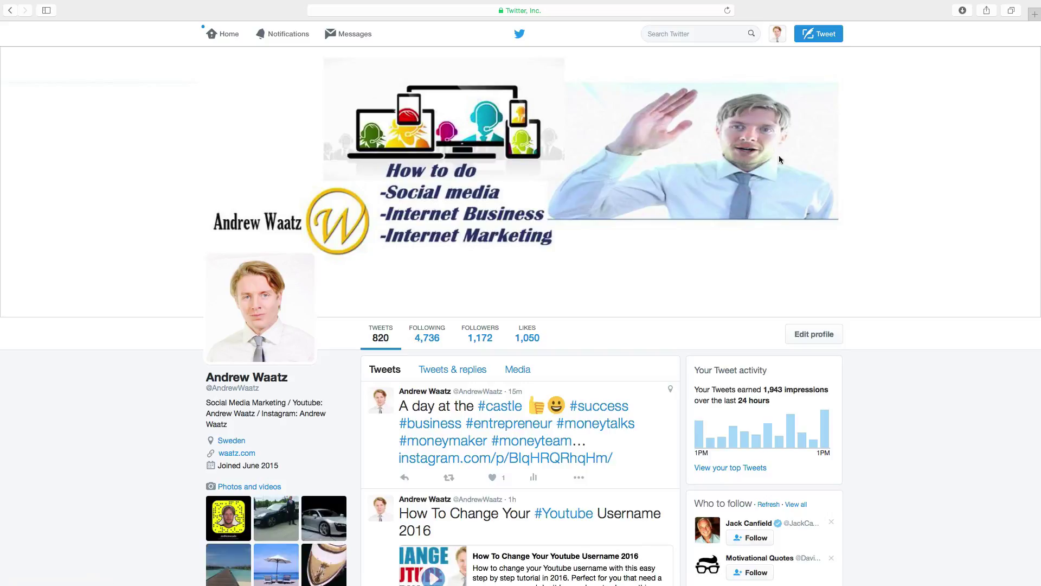
left_click(807, 334)
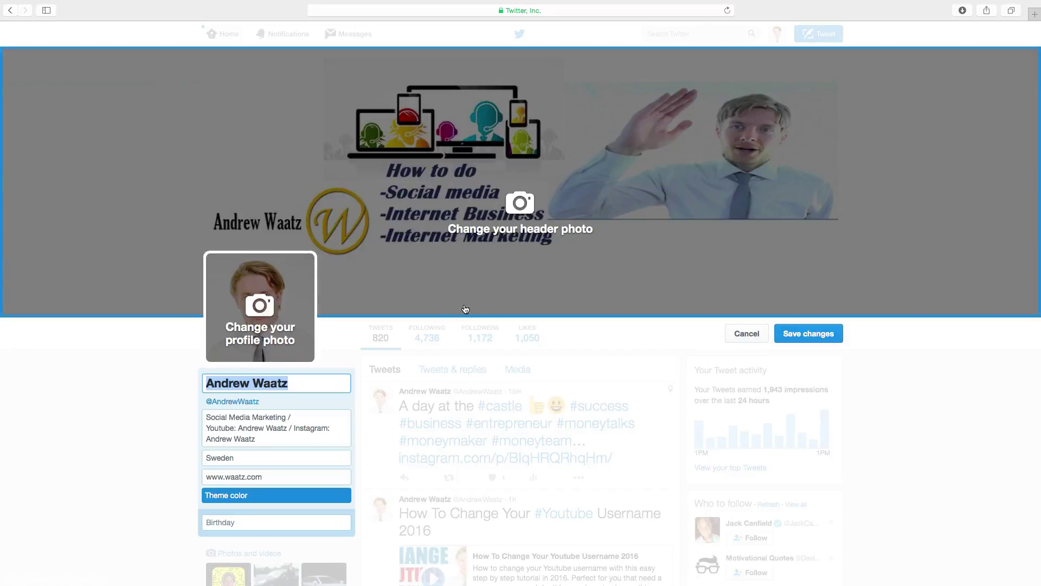
left_click(265, 338)
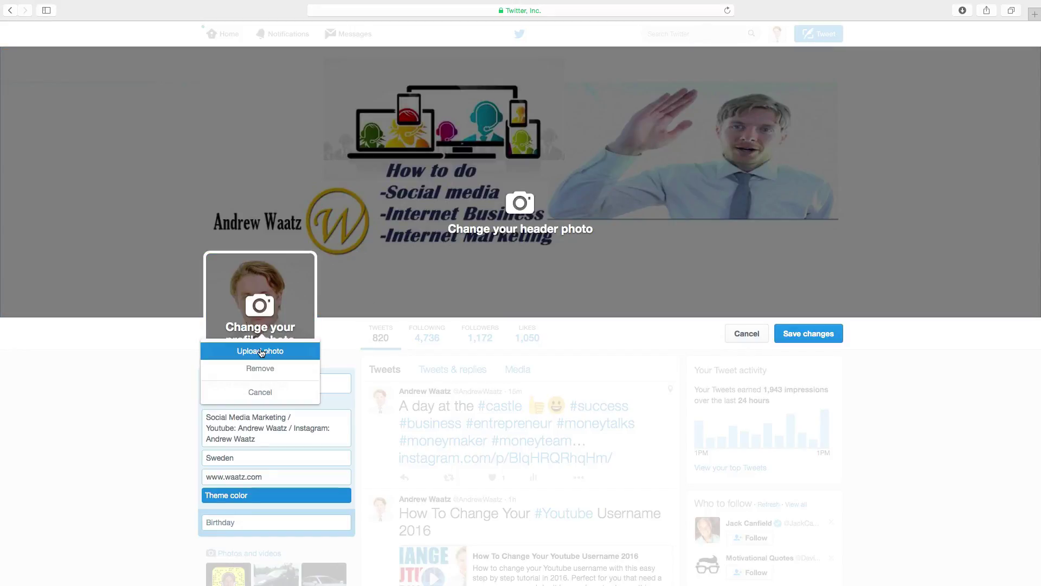
Upload the white dog on grass photo from the Photos library as the new profile picture.
left_click(261, 352)
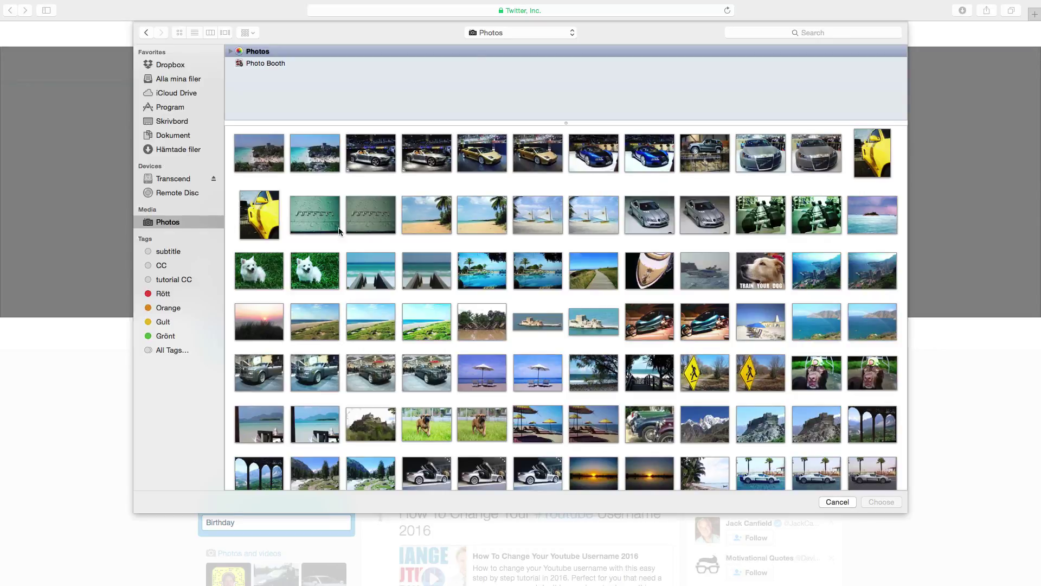
left_click(331, 262)
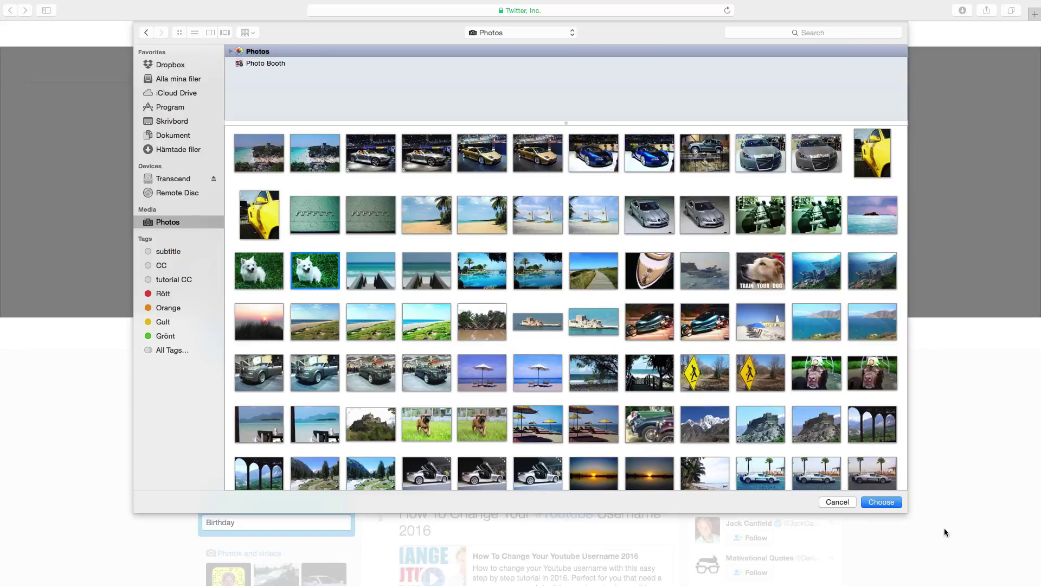
left_click(882, 502)
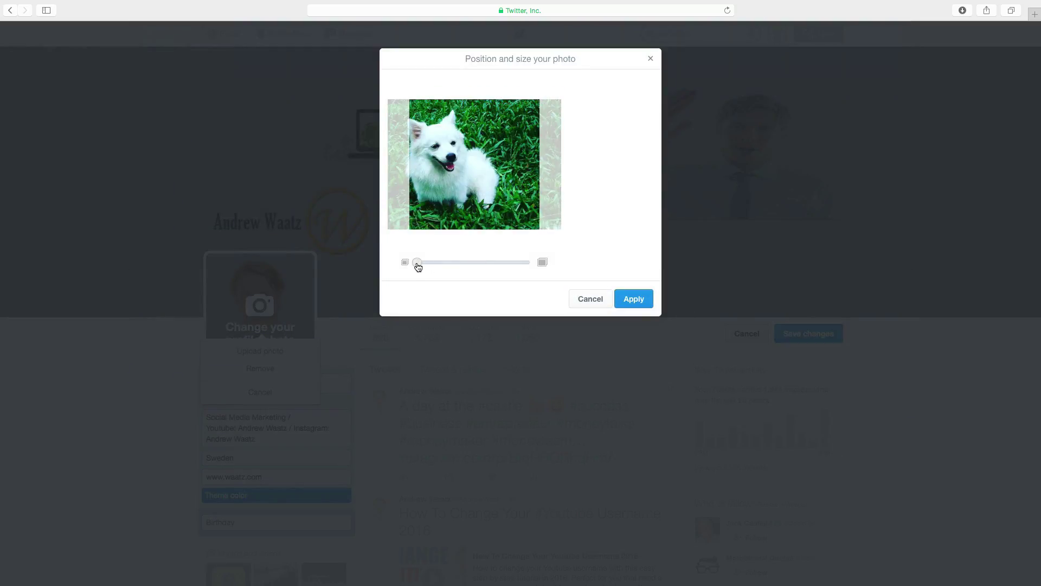
Zoom and pan the dog photo to frame its face, then apply the crop.
left_click_drag(417, 265, 532, 262)
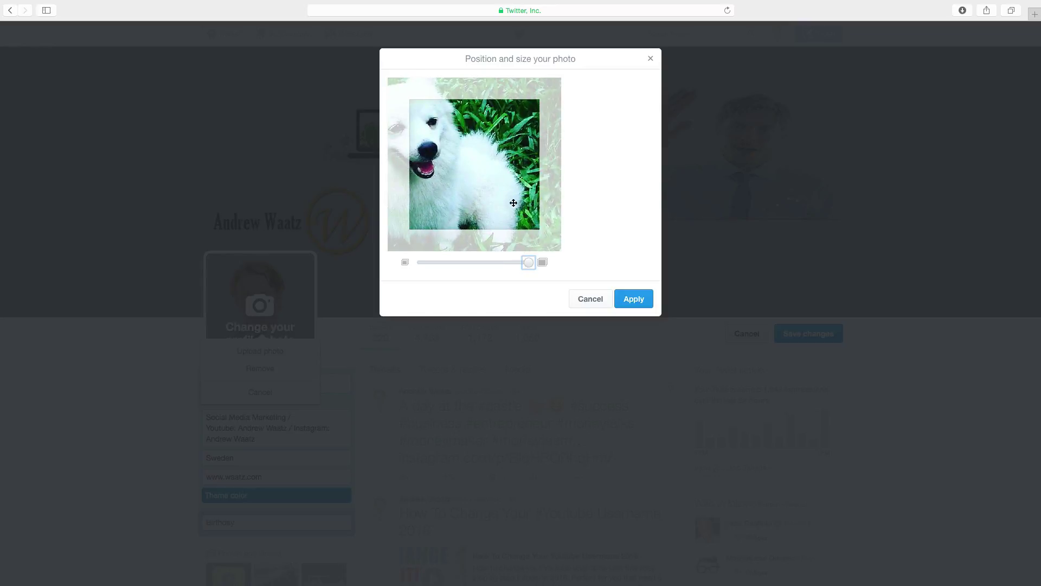
left_click_drag(488, 169, 556, 204)
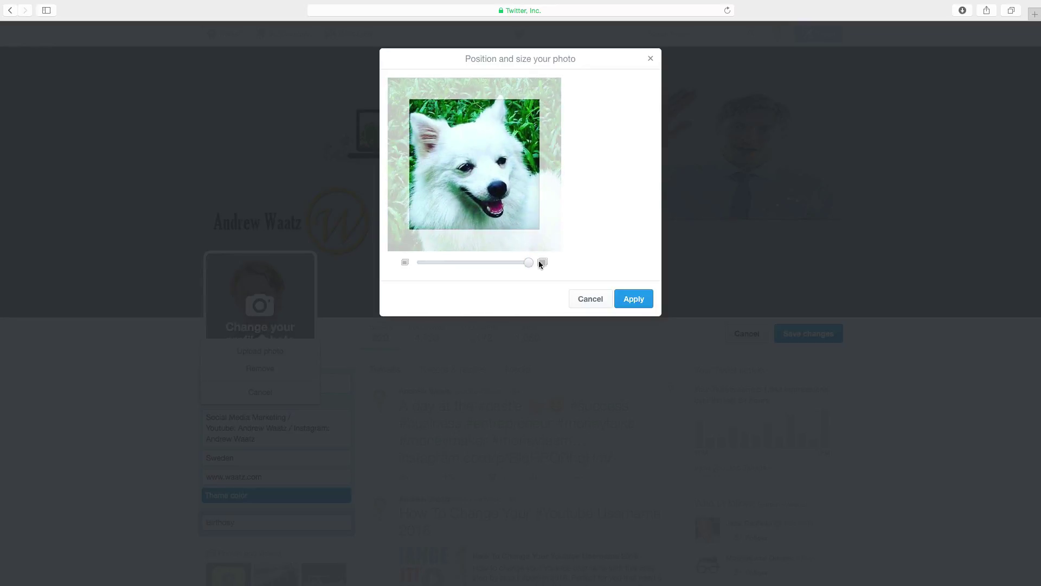
left_click_drag(529, 263, 495, 269)
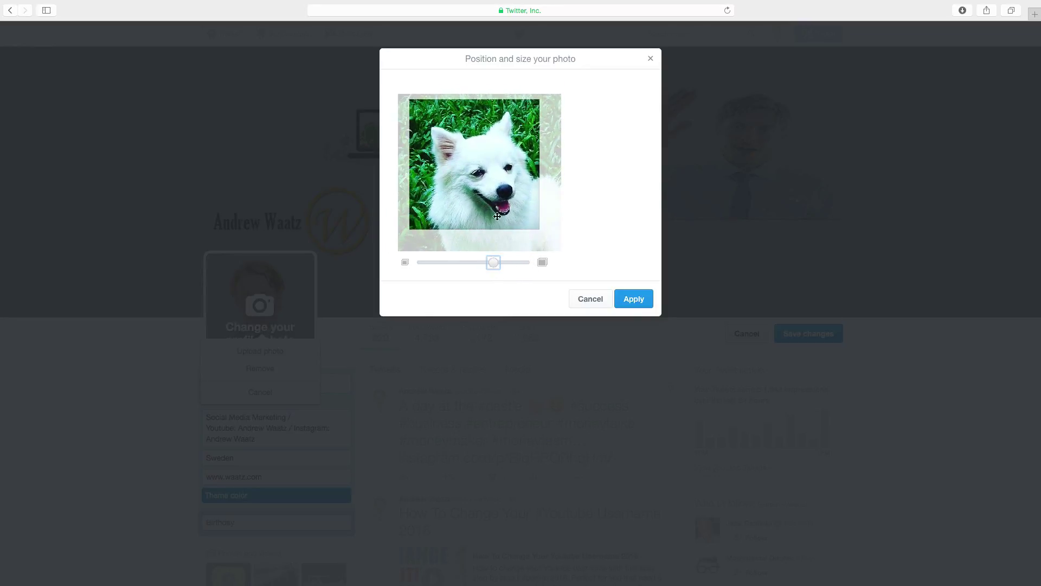
left_click_drag(498, 205, 484, 199)
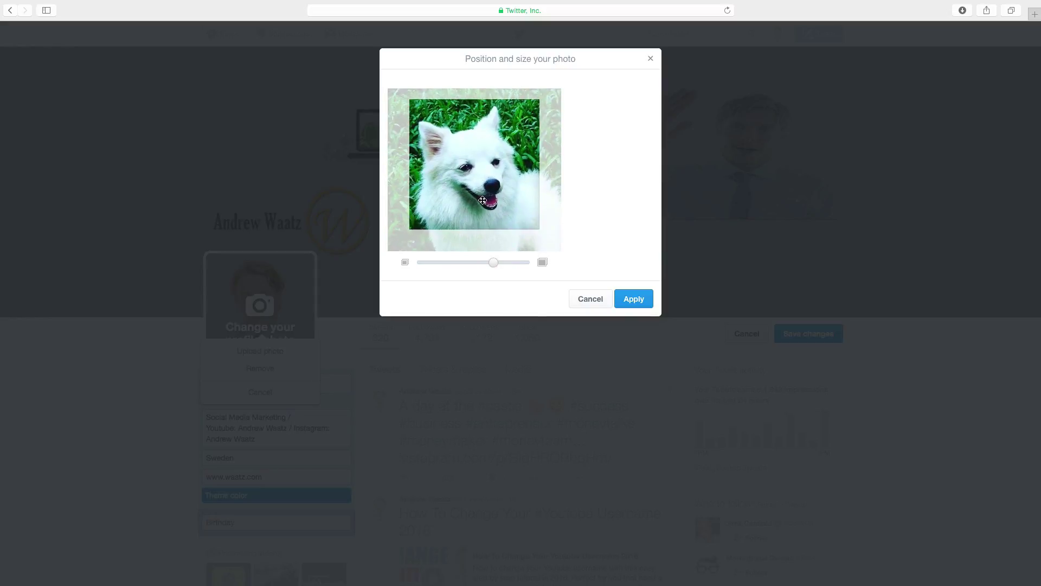
left_click(631, 299)
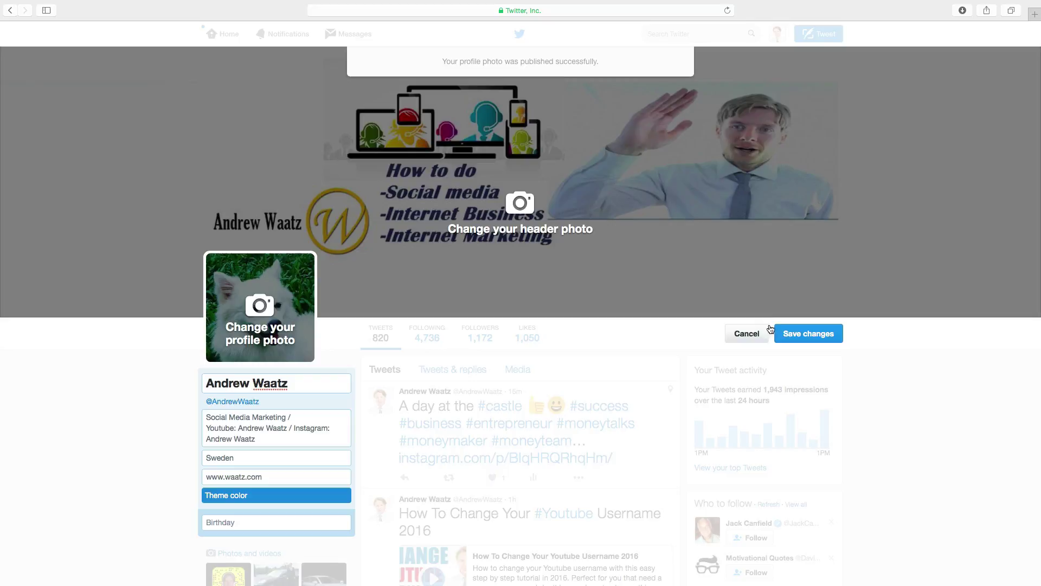
Save the profile edits so the white dog photo appears as the live profile picture.
left_click(804, 337)
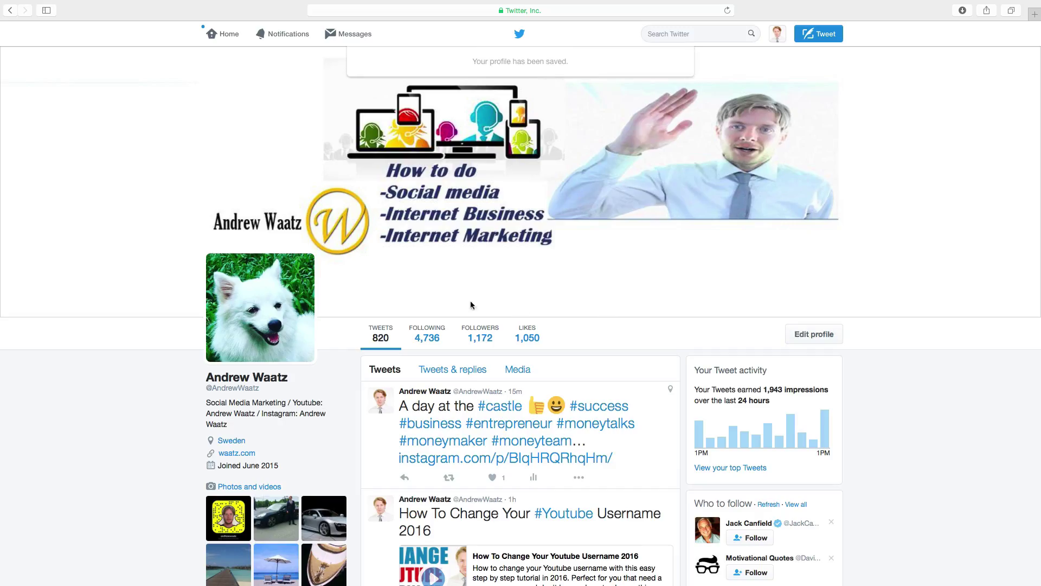